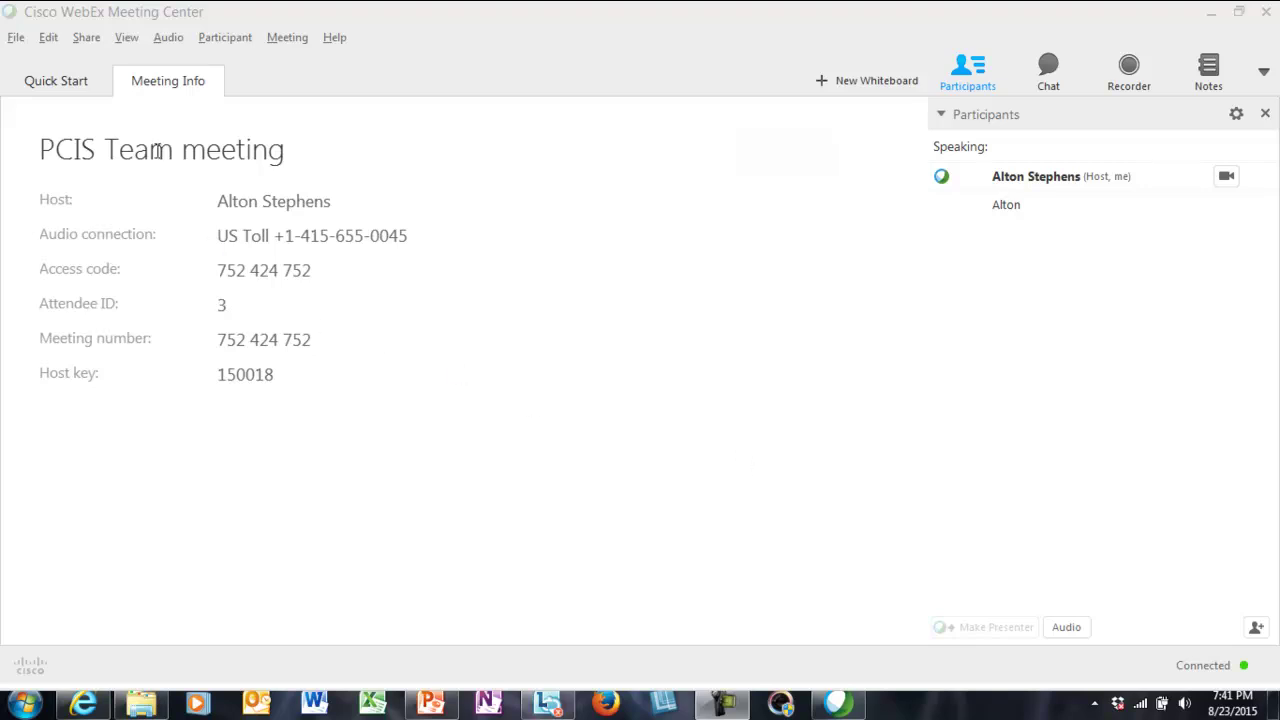
Share the Edna video from the New folder with Share File (Including Video).
left_click(86, 40)
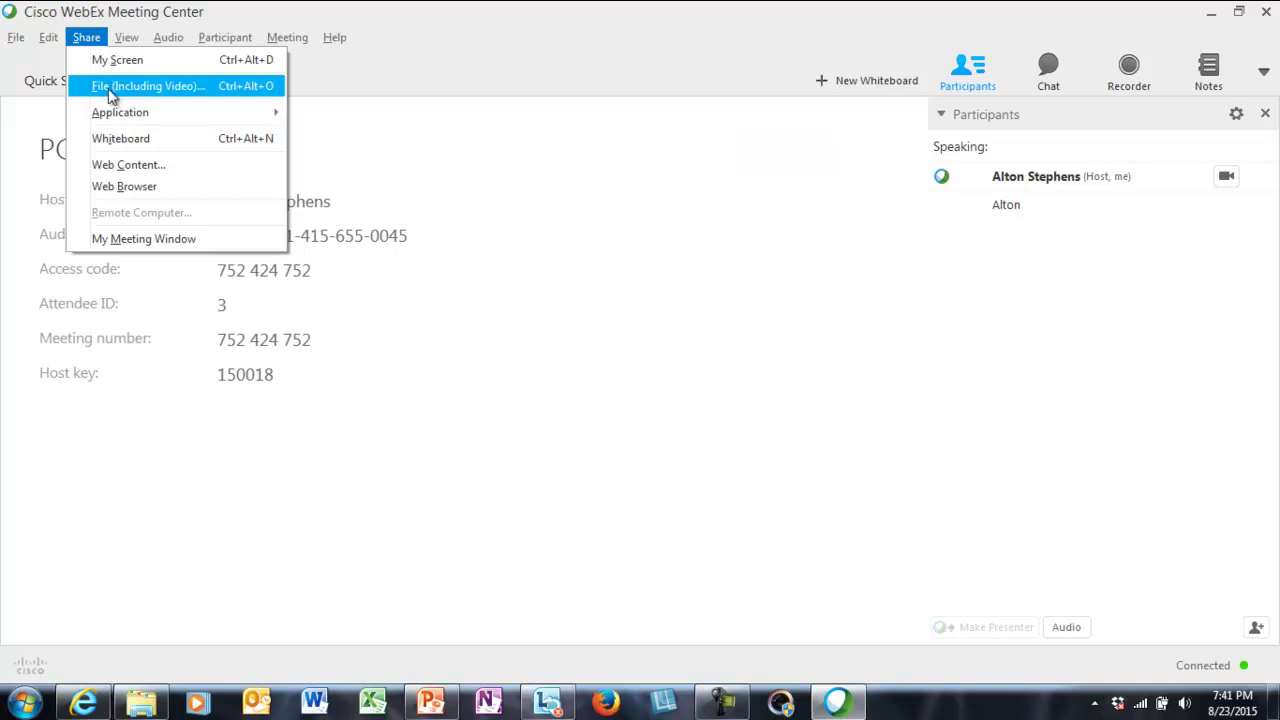
left_click(108, 88)
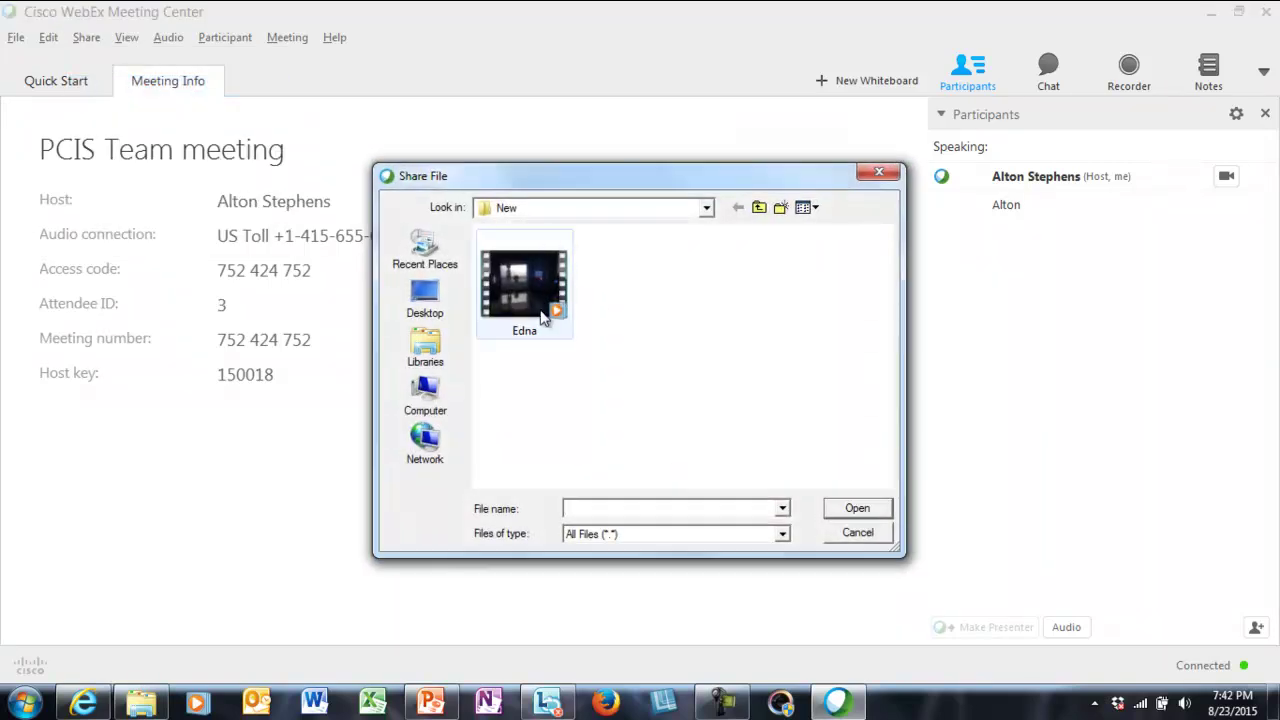
left_click(532, 284)
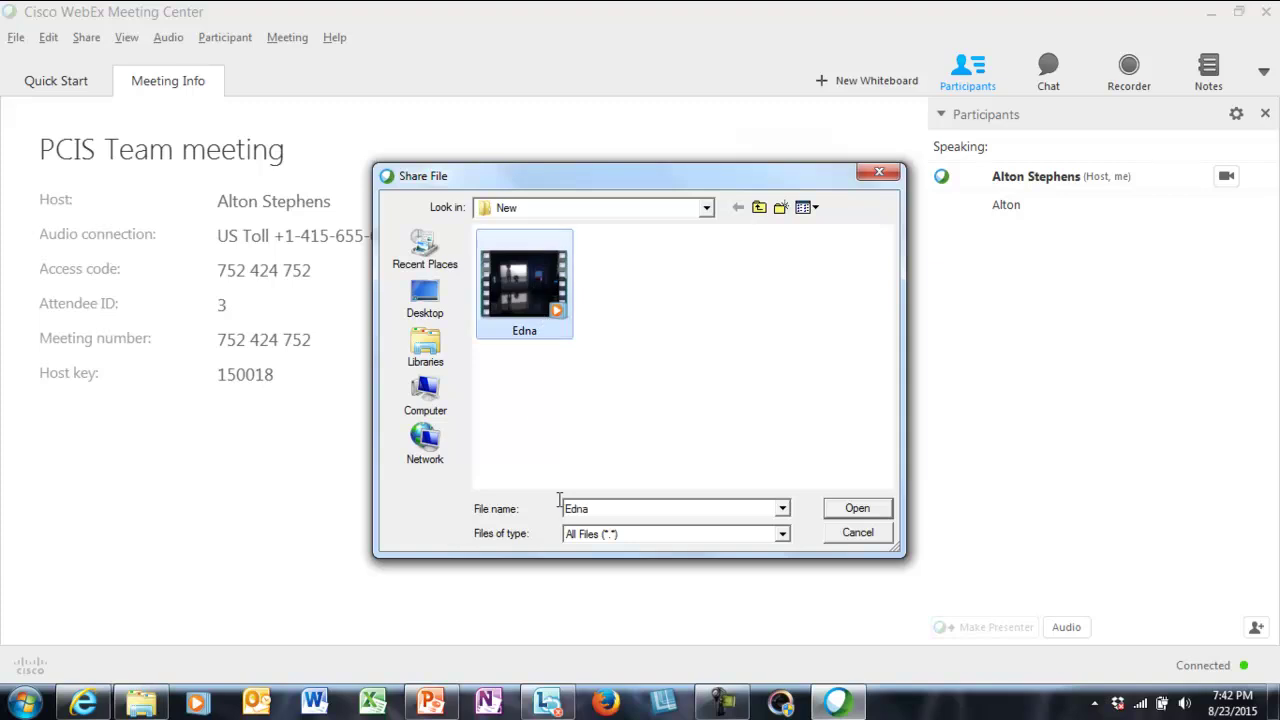
left_click(857, 510)
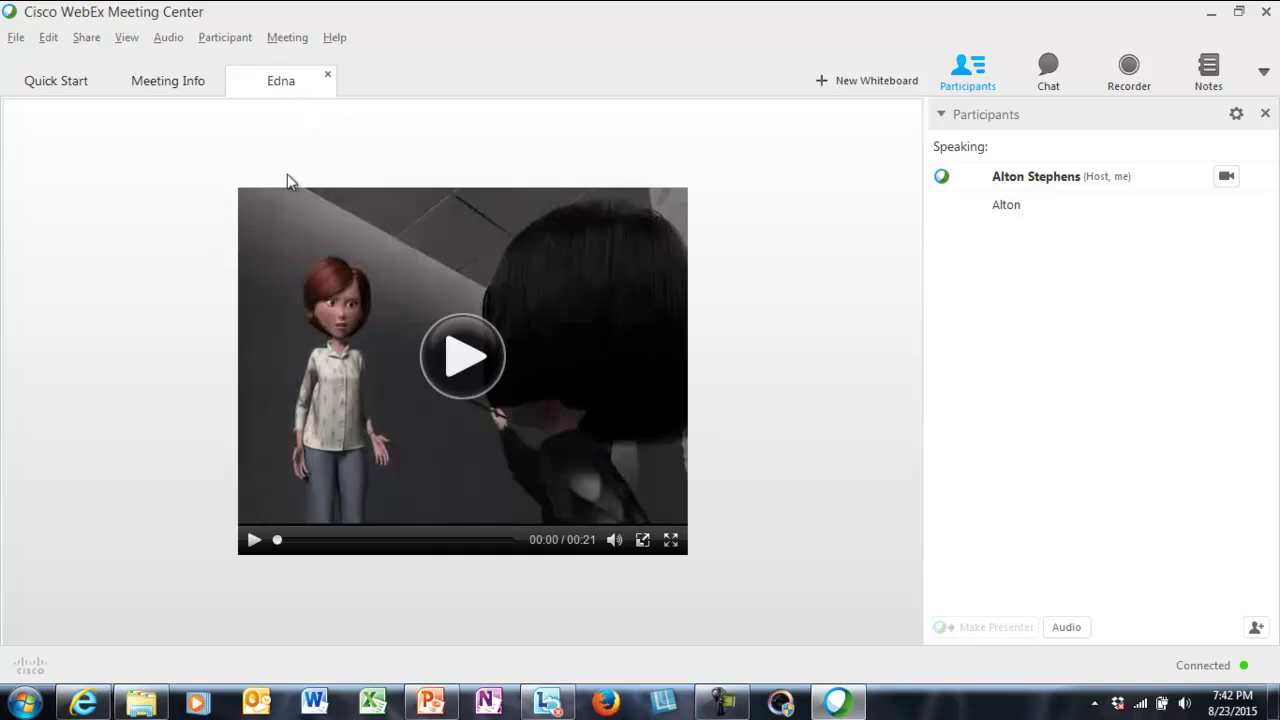
Play the Edna video, pause it at 00:08, and bring up its New folder.
left_click(462, 358)
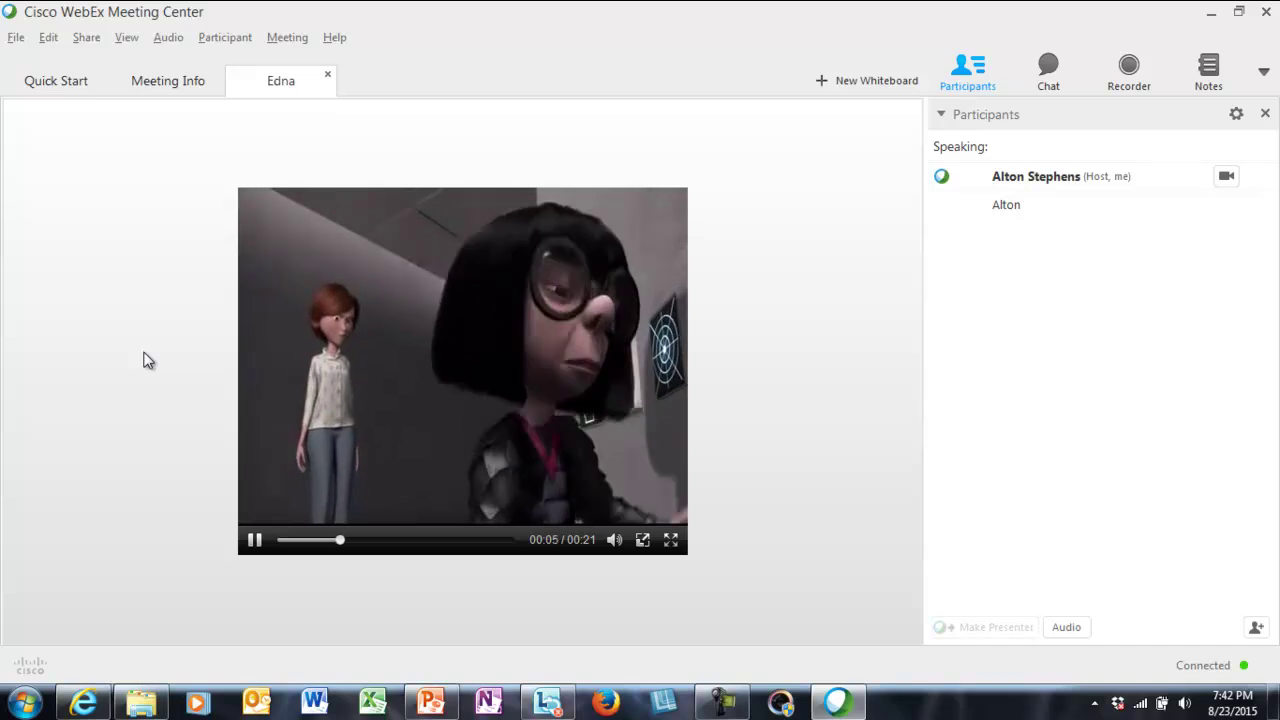
left_click(254, 540)
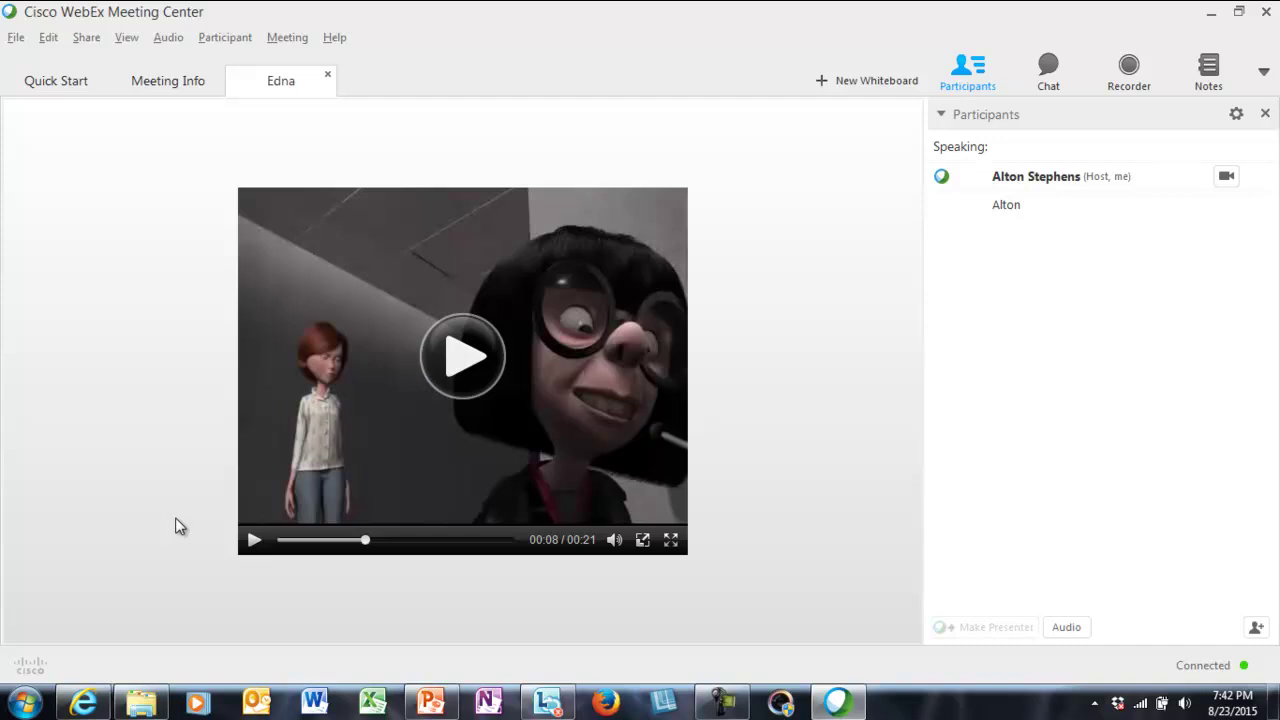
left_click(141, 702)
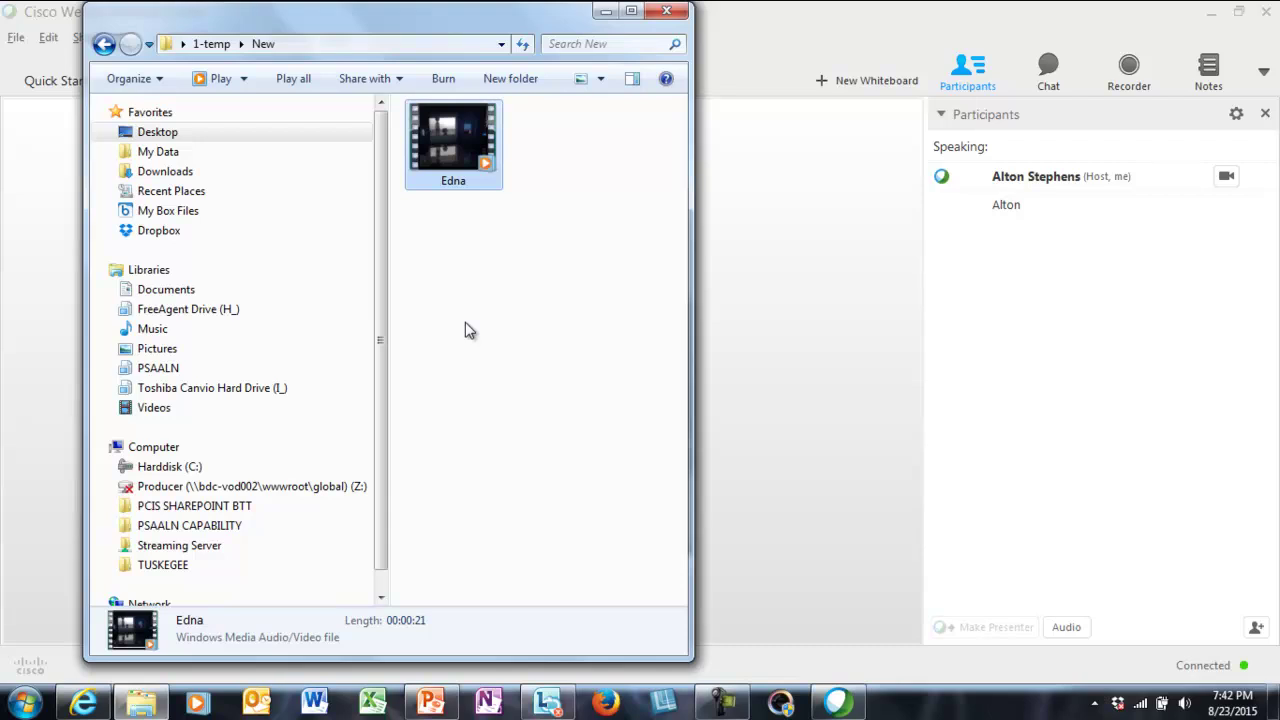
Switch to the PowerPoint presentation with the embedded Edna video on slide 2.
left_click(415, 705)
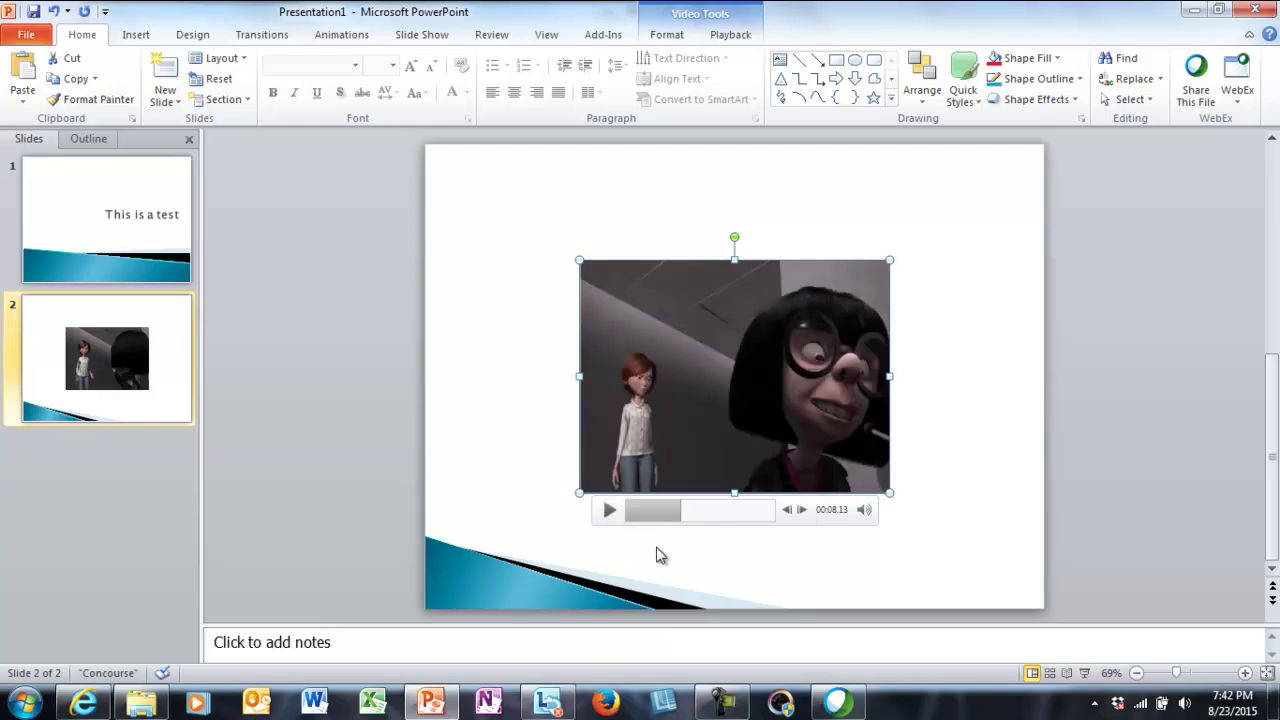
Bring up the screen recorder controls and stop the recording.
left_click(722, 703)
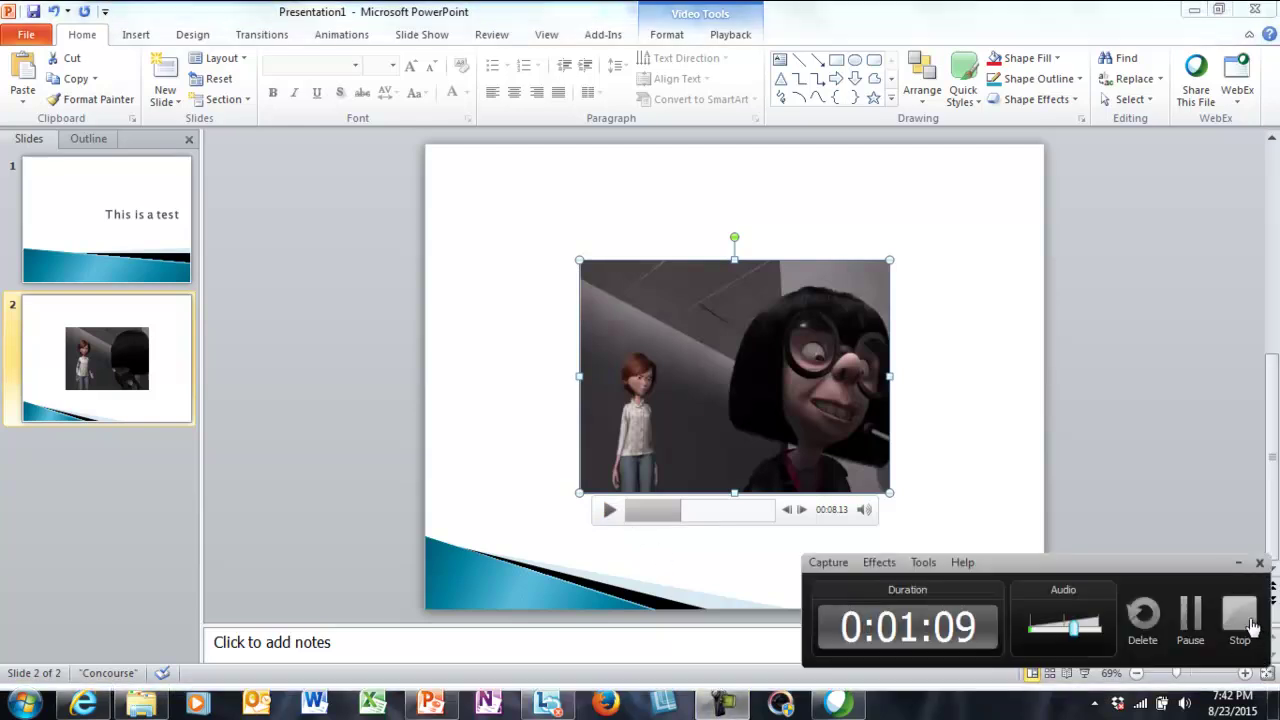
left_click(1240, 615)
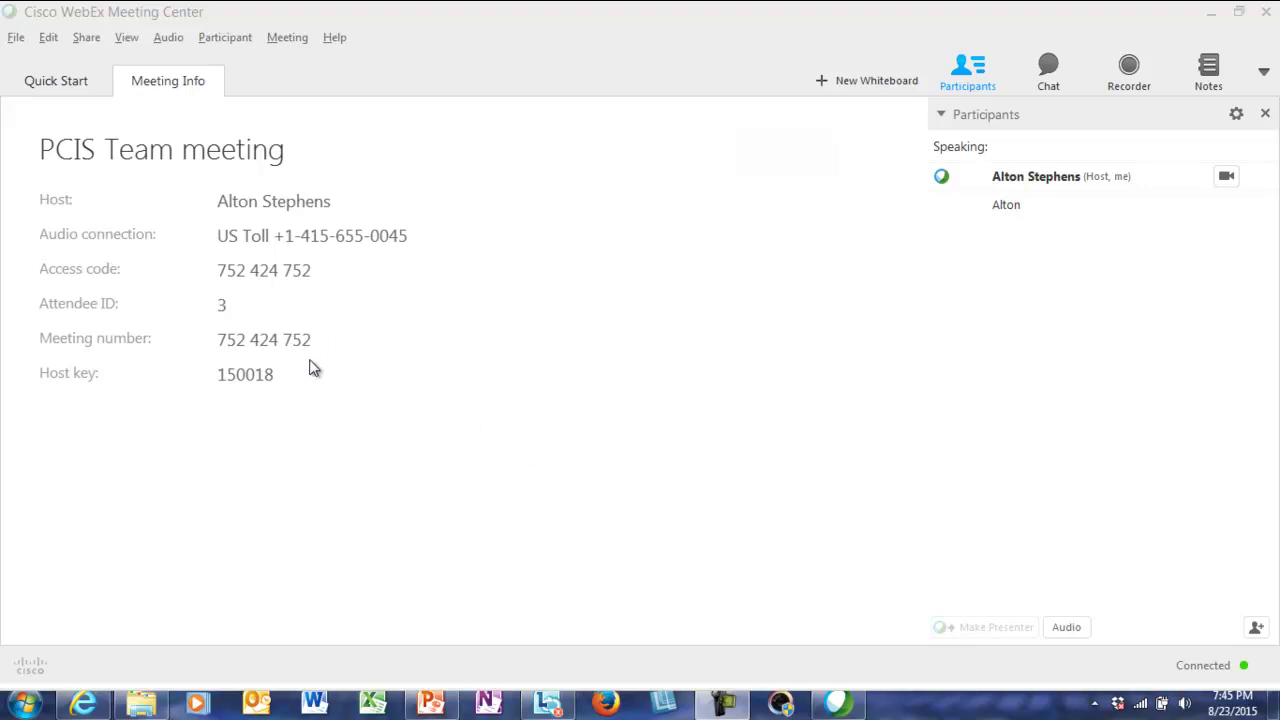
Share Microsoft PowerPoint and run its slide show from slide 1, 'This is a test'.
left_click(88, 89)
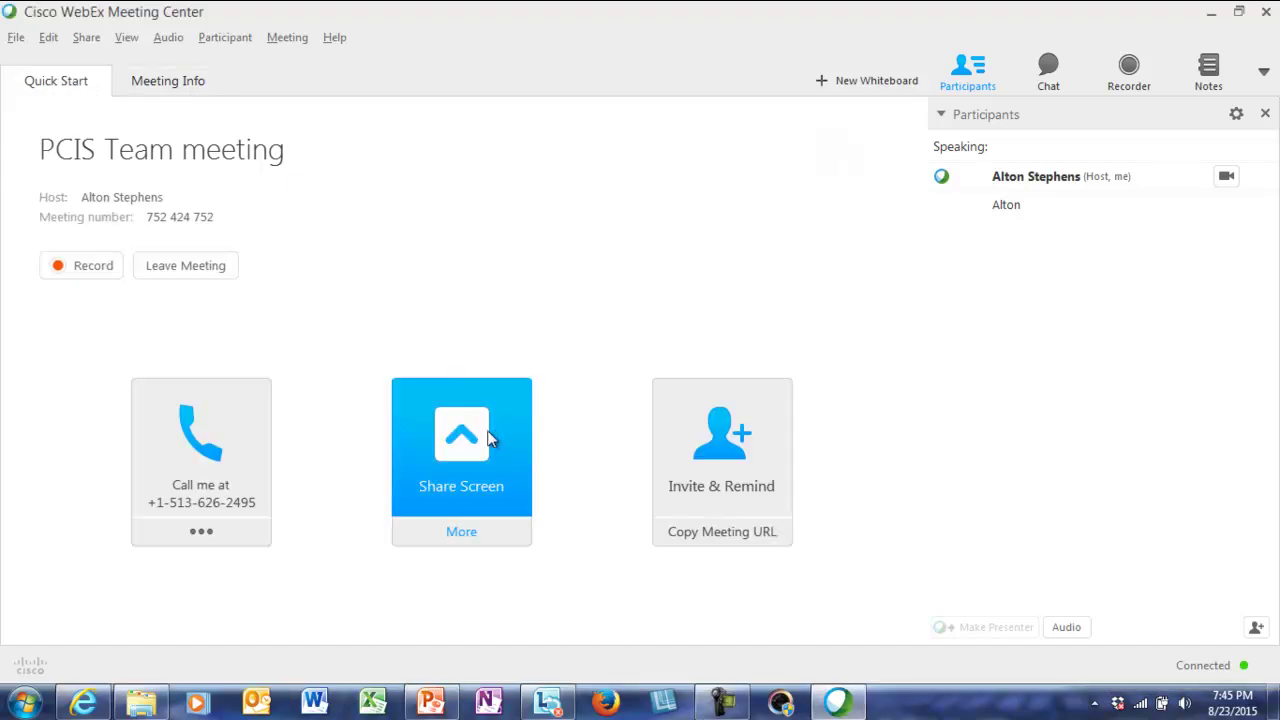
left_click(470, 526)
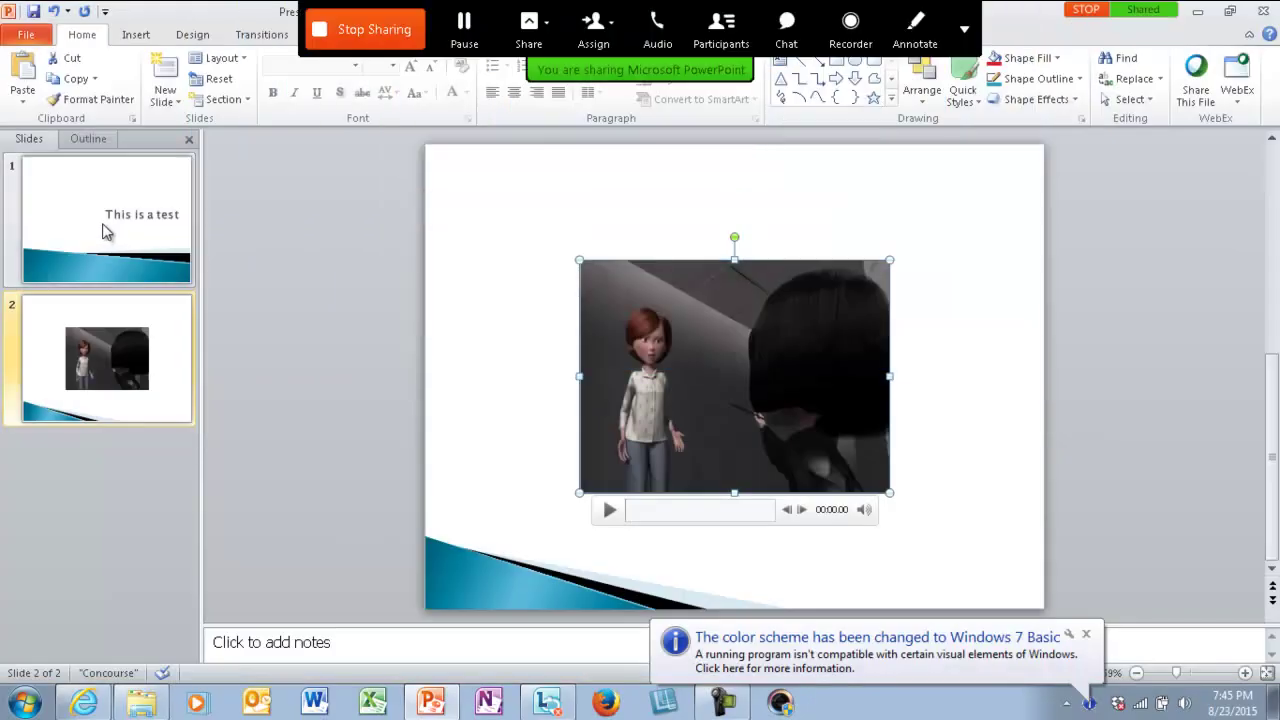
left_click(104, 226)
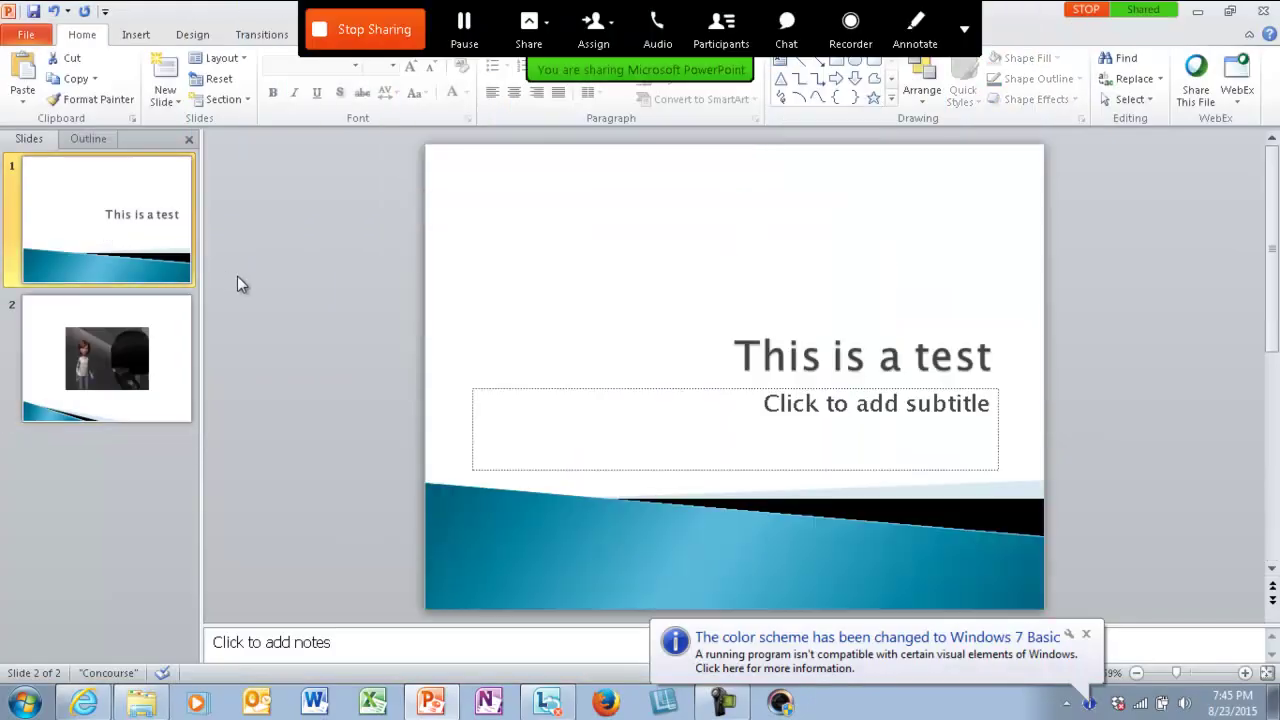
left_click(1086, 634)
left_click(1082, 672)
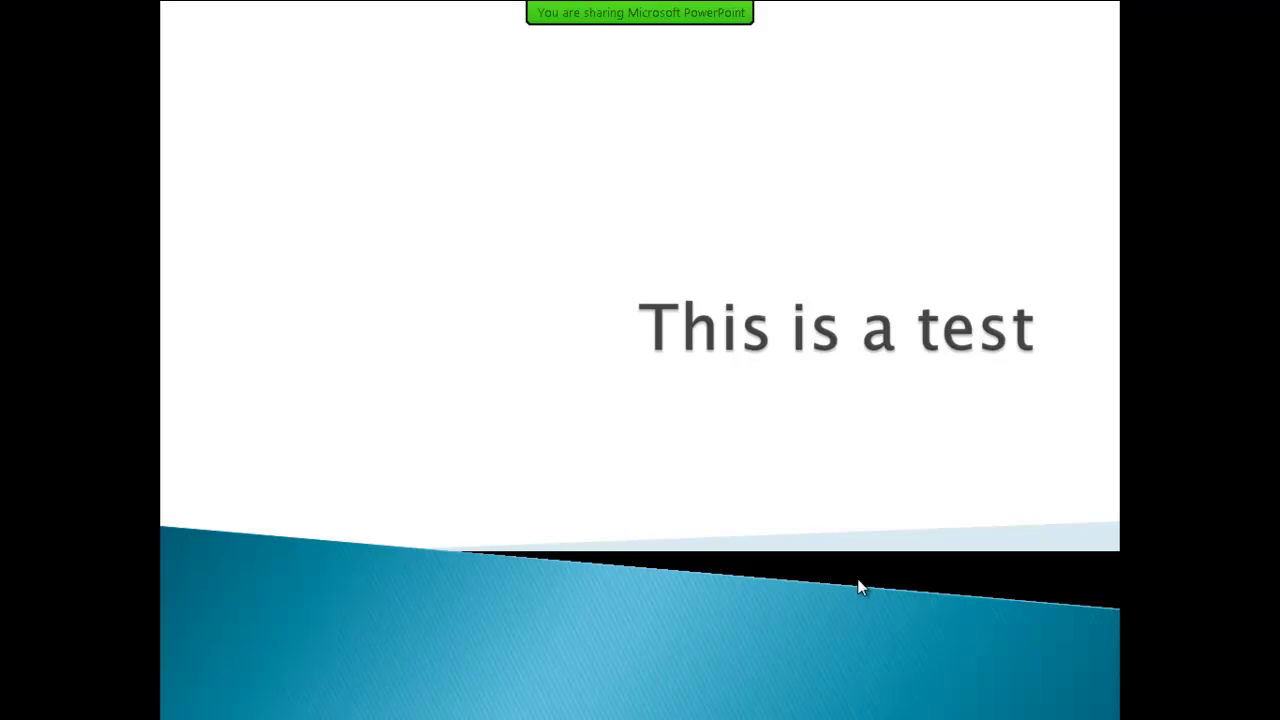
mouse_move(620, 12)
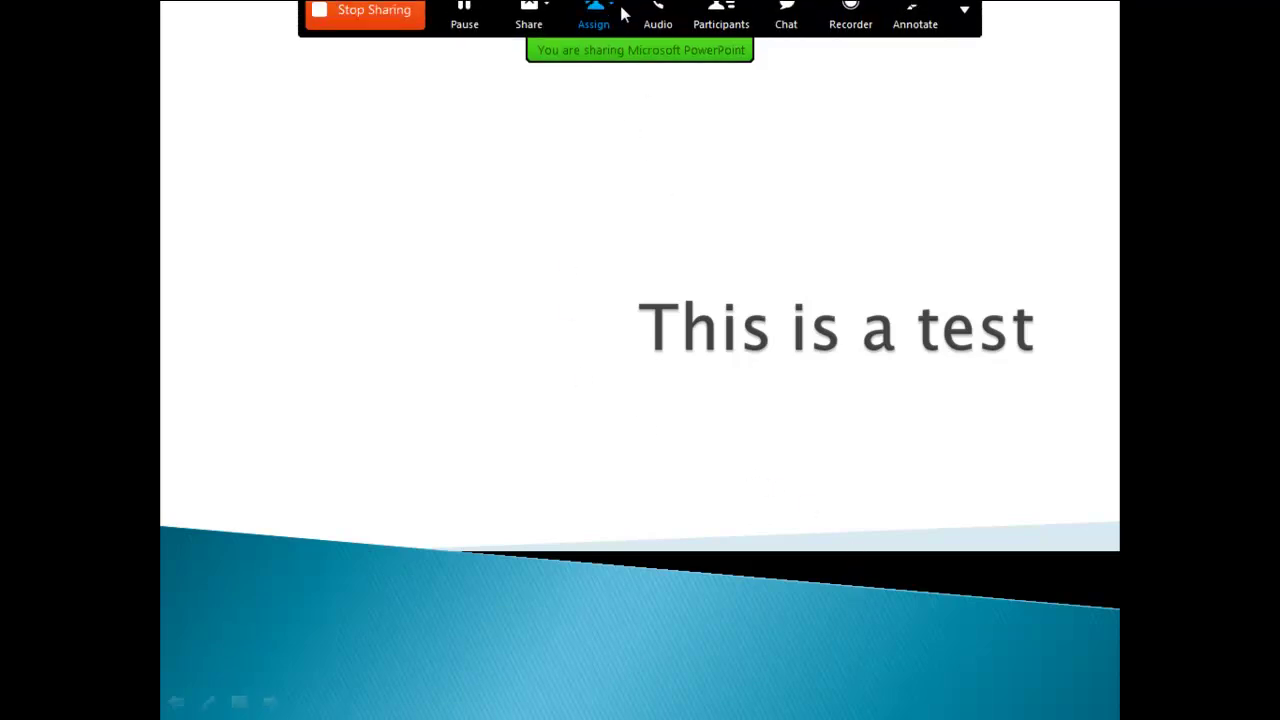
Reshare the Edna video from My Computer mid-presentation and play it to 00:05.
left_click(545, 31)
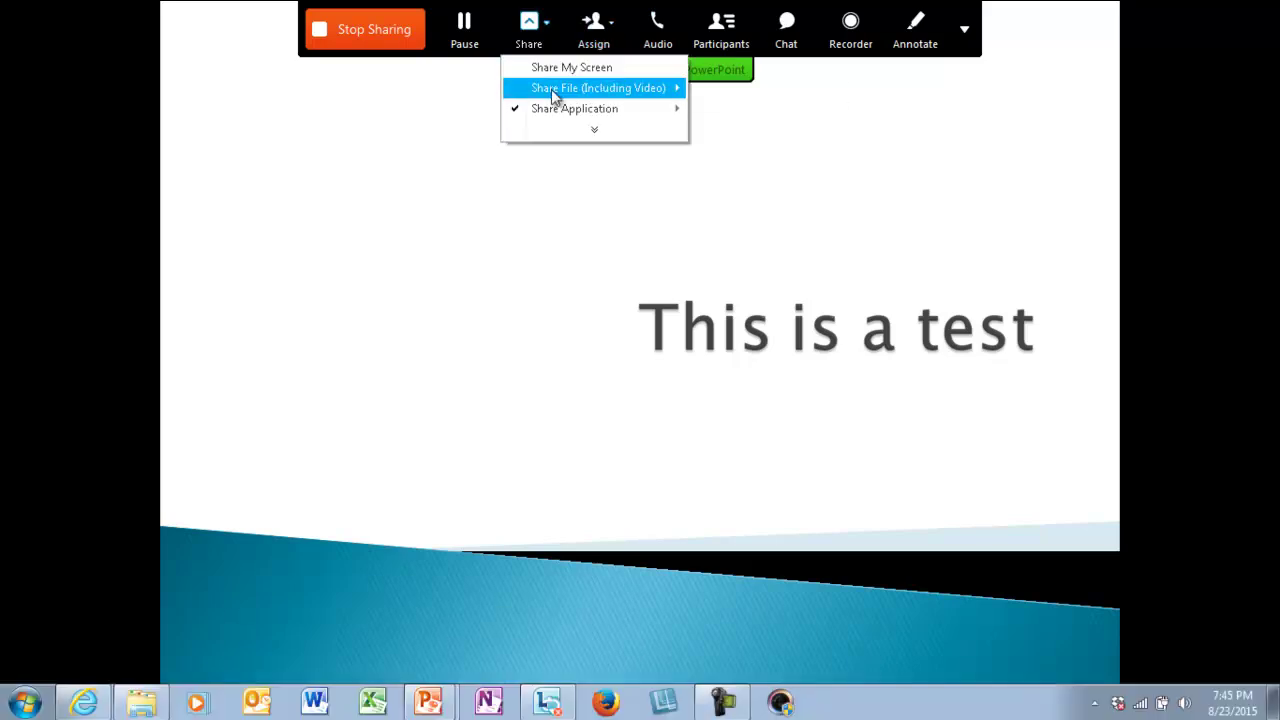
mouse_move(650, 108)
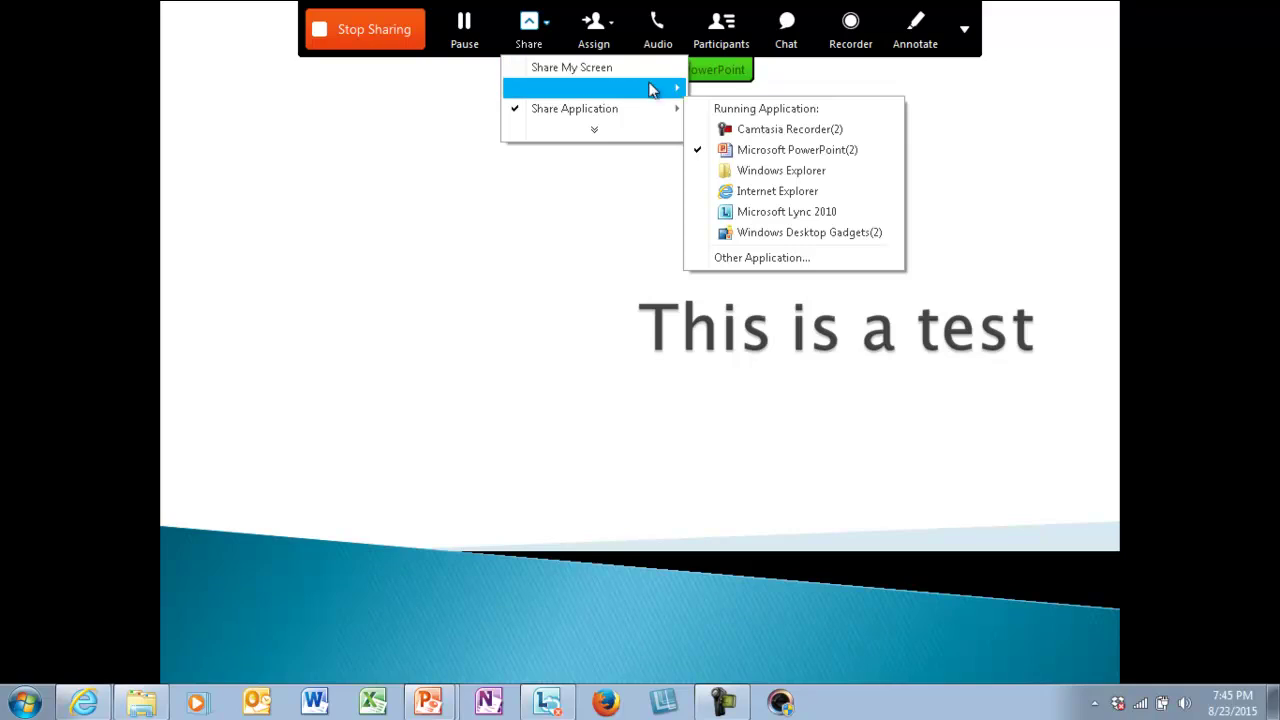
left_click(710, 90)
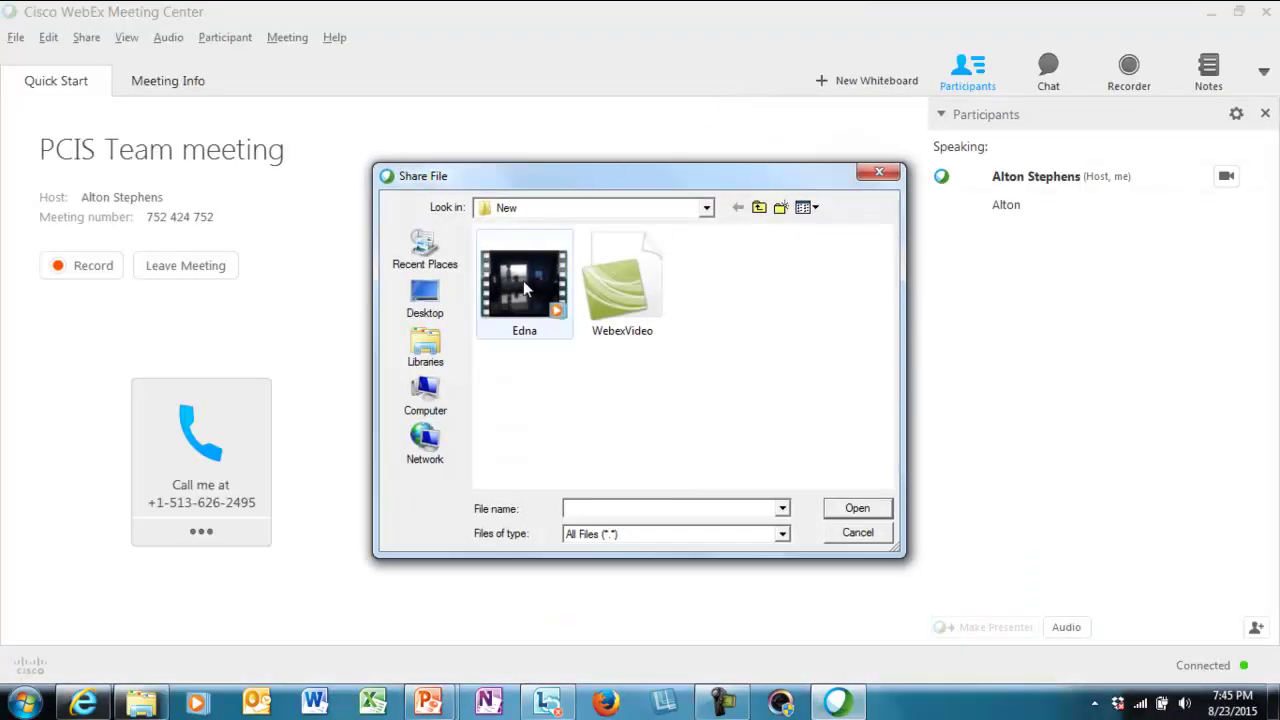
left_click(527, 283)
left_click(846, 515)
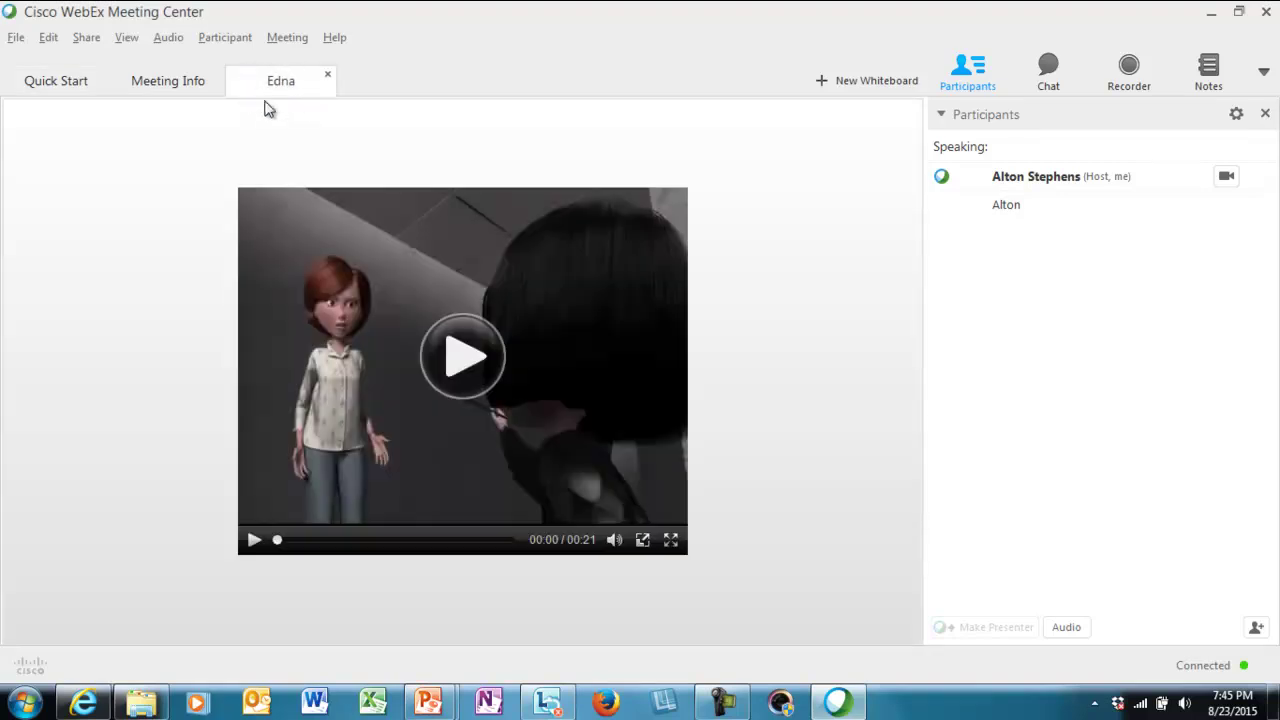
left_click(455, 358)
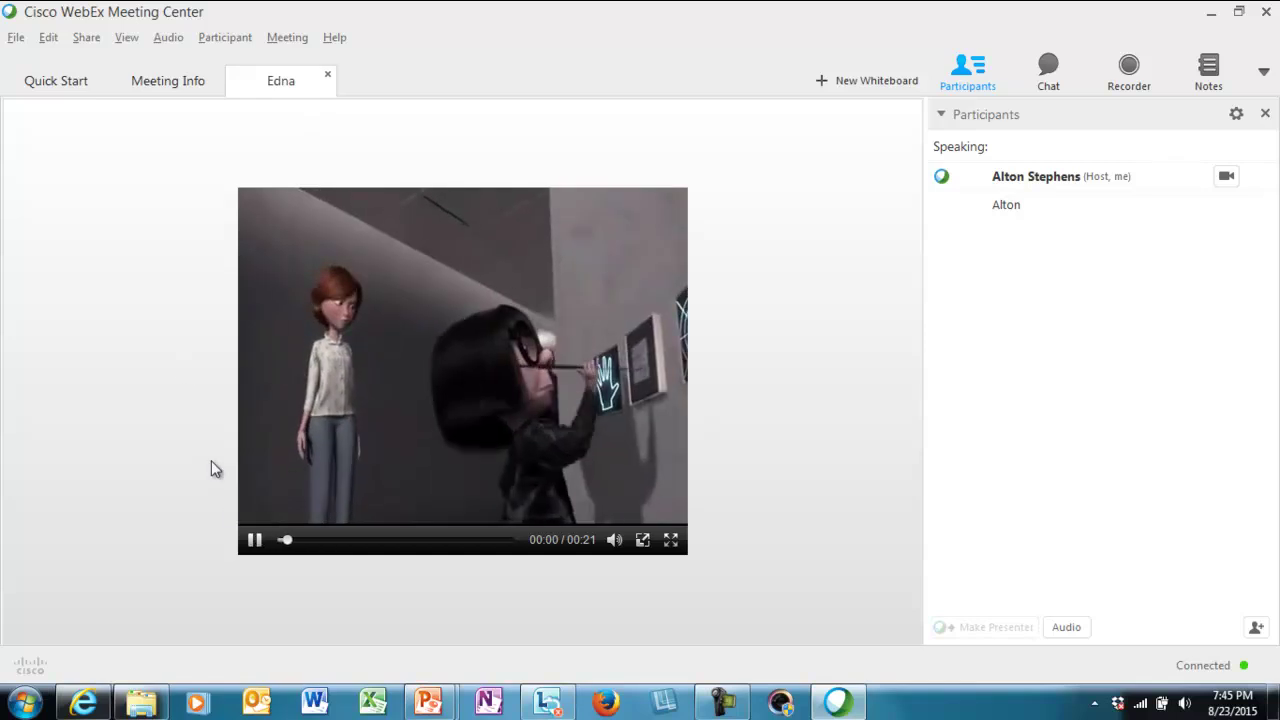
left_click(255, 540)
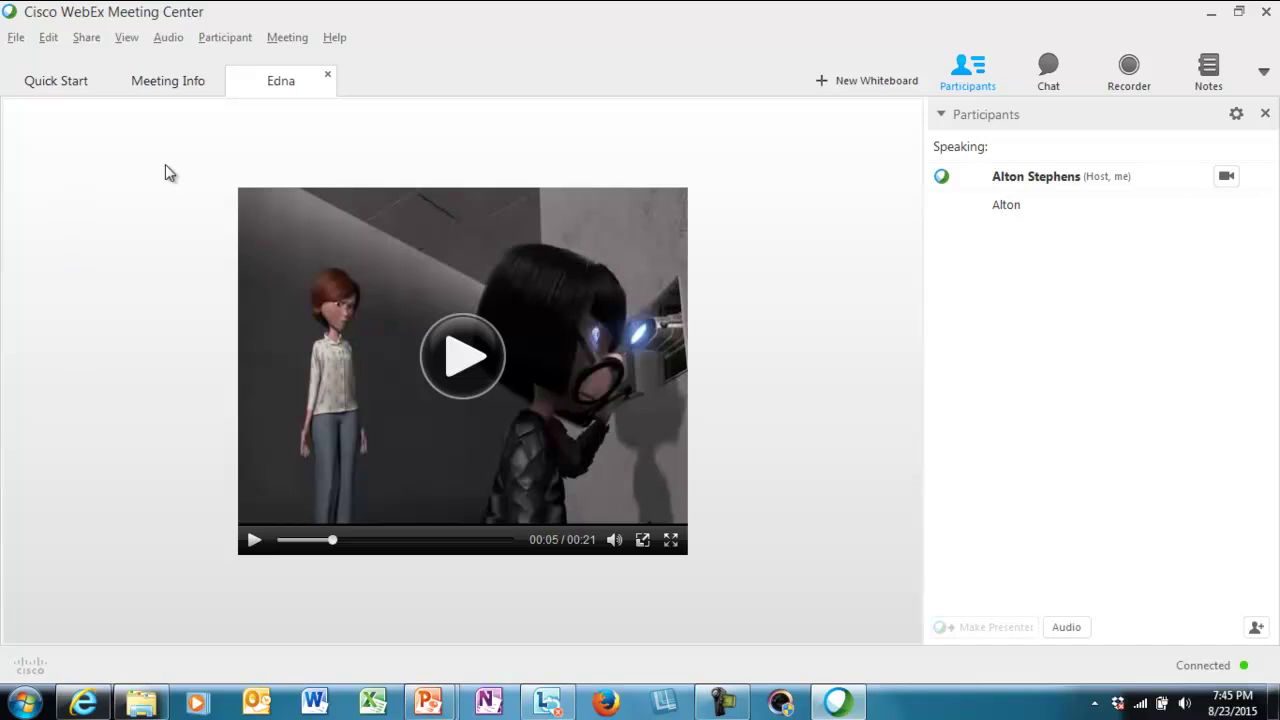
Reshare Microsoft PowerPoint, resume the slide show, then stop sharing it.
left_click(78, 90)
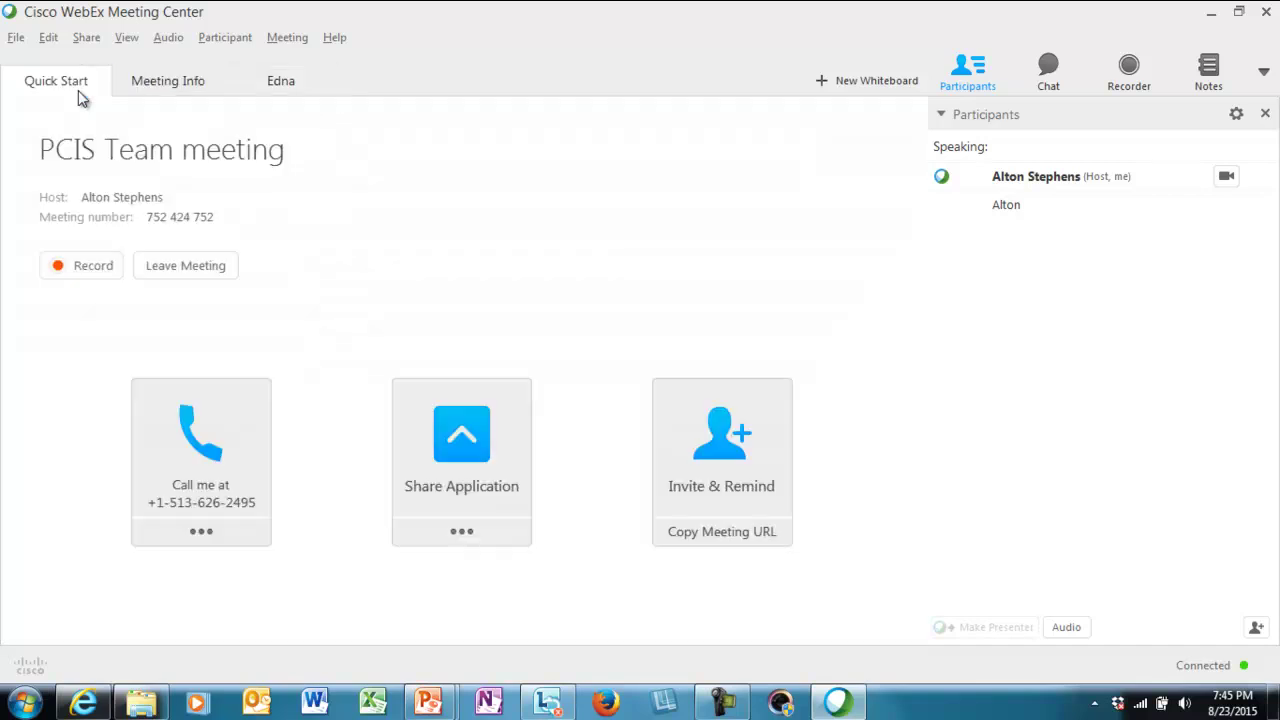
left_click(476, 535)
left_click(456, 397)
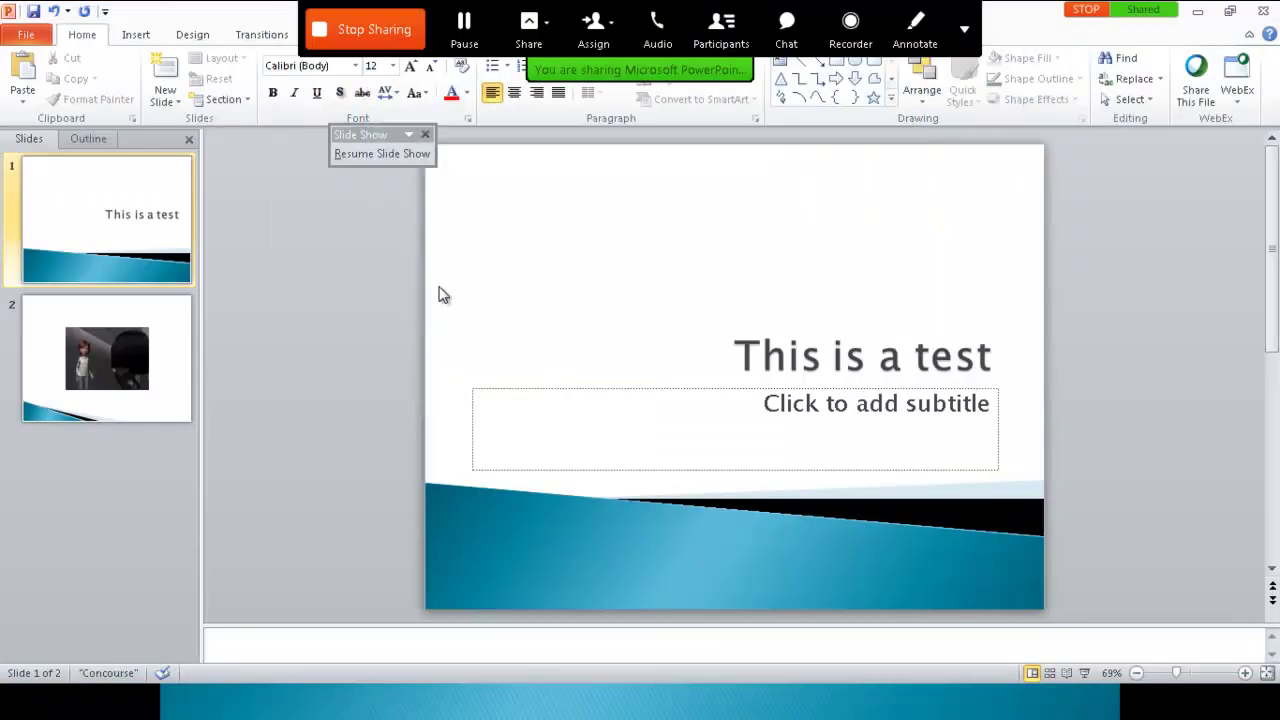
left_click(377, 153)
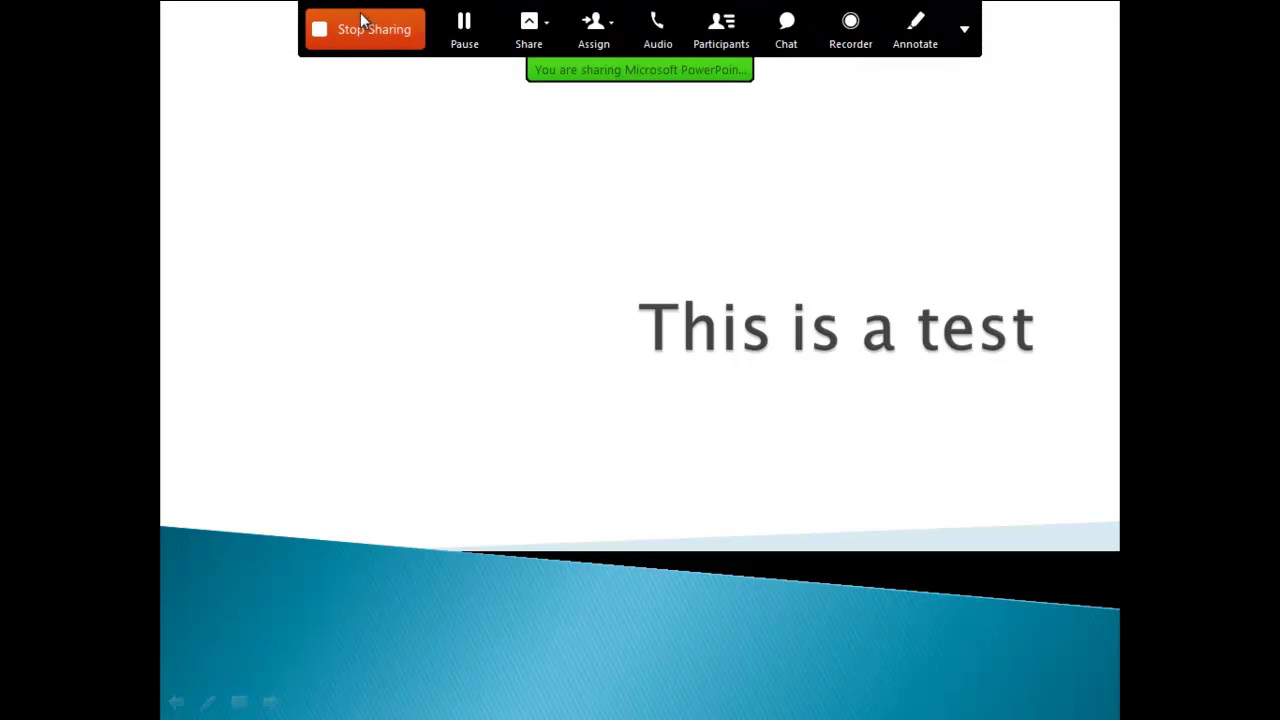
left_click(362, 20)
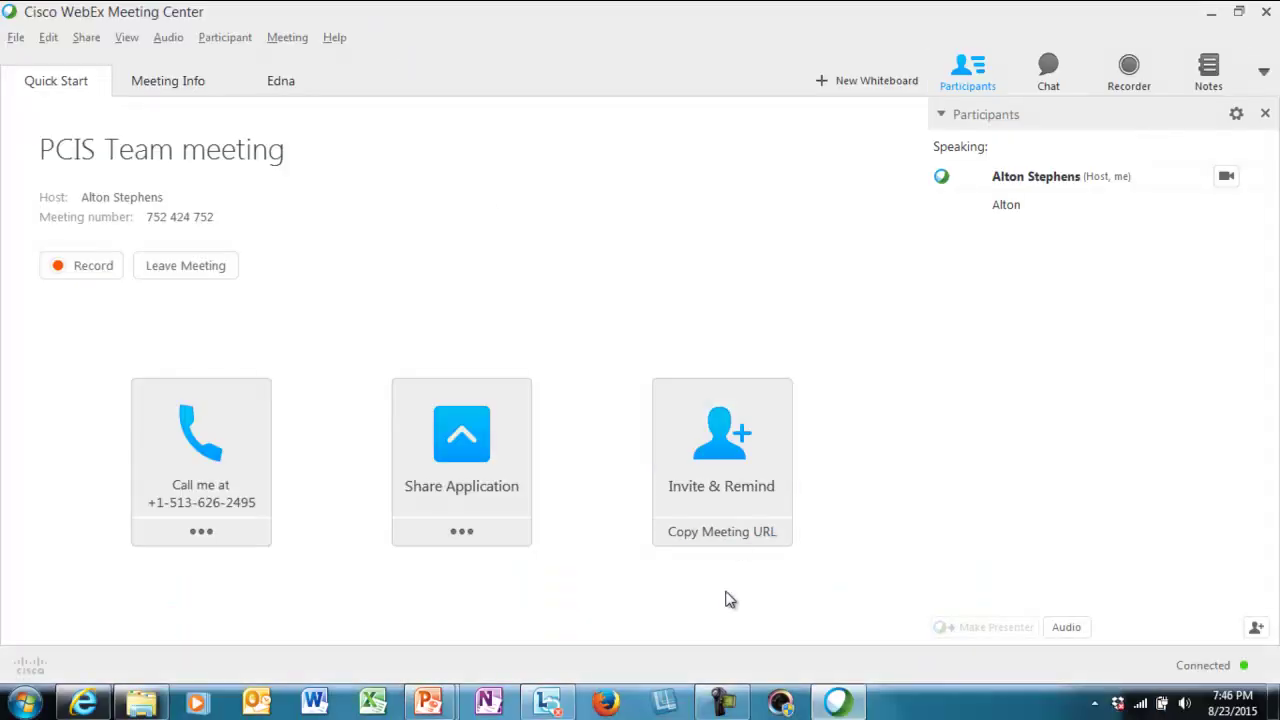
Bring up the screen recorder controls.
left_click(722, 702)
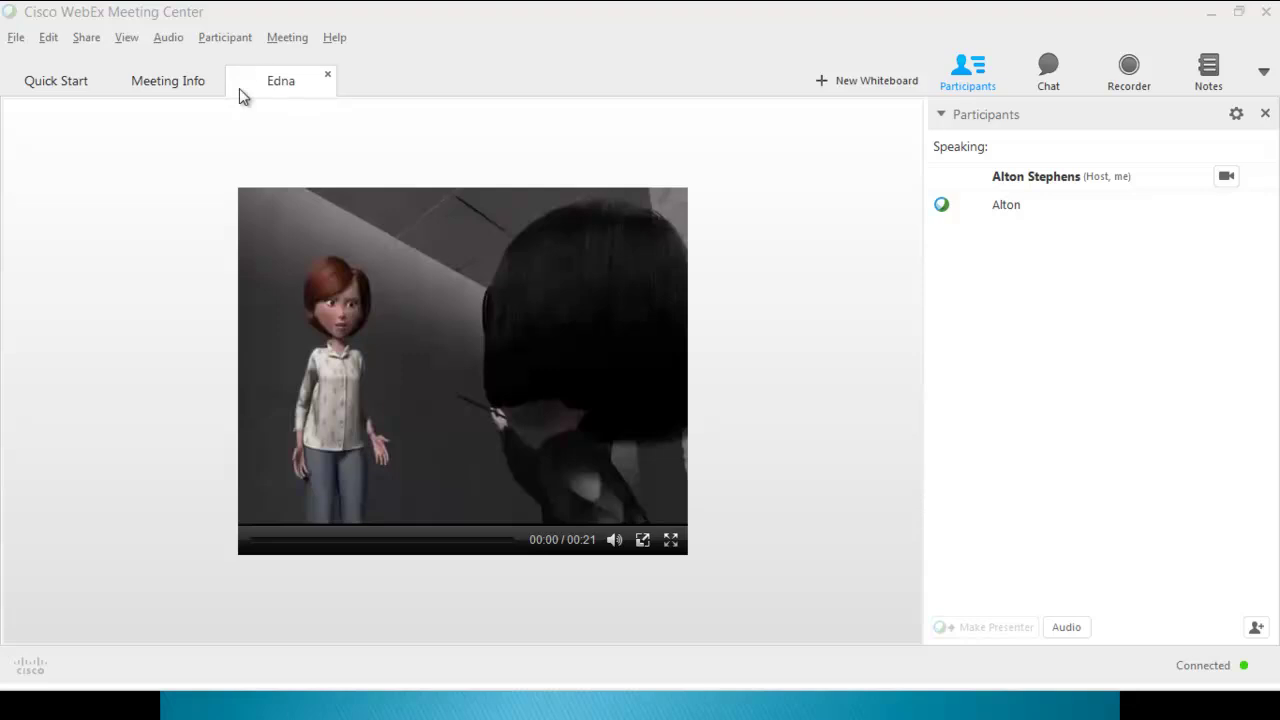
Start playing the shared 00:21 Edna video in its tab.
left_click(608, 426)
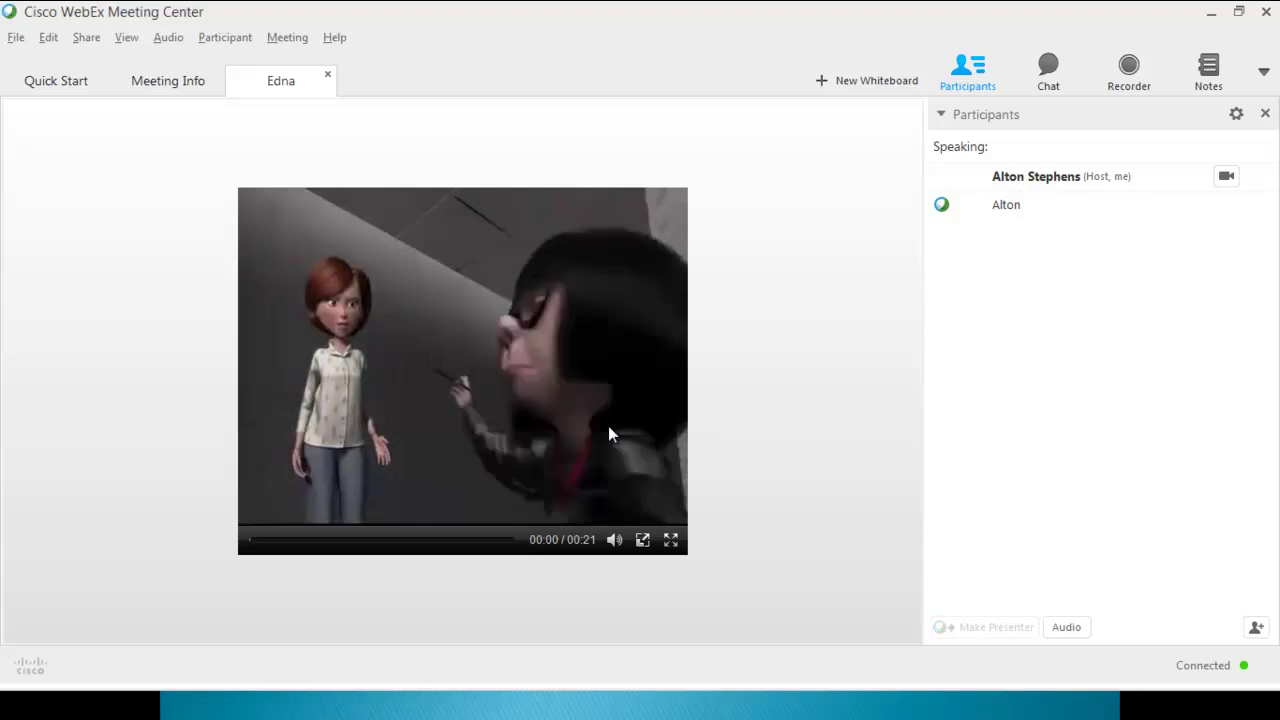